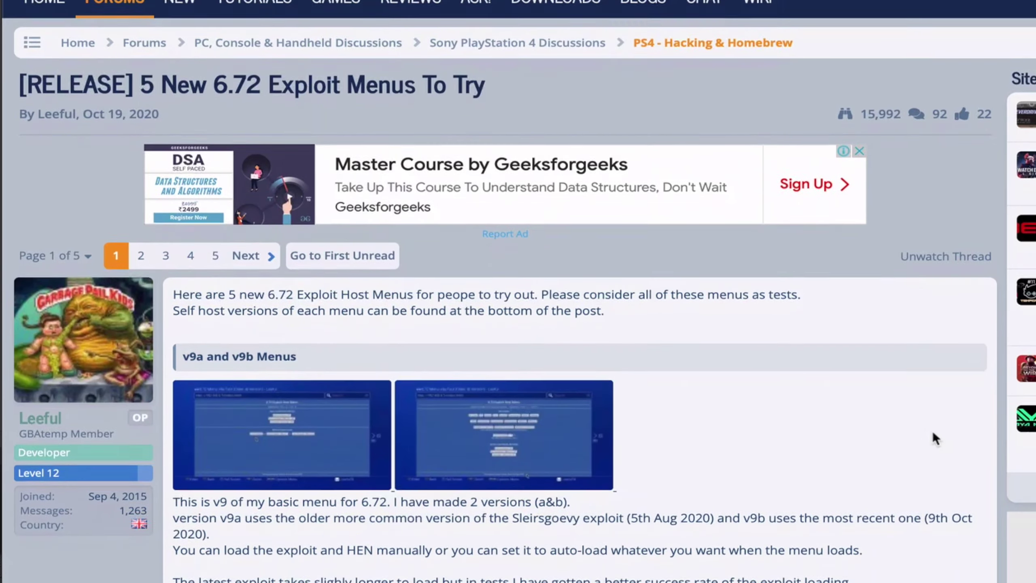
# - Scroll the thread past the v9, PS-Phwoar! and v6 Mod sections to the v10 Menu changelog
pyautogui.scroll(1, 932, 431)
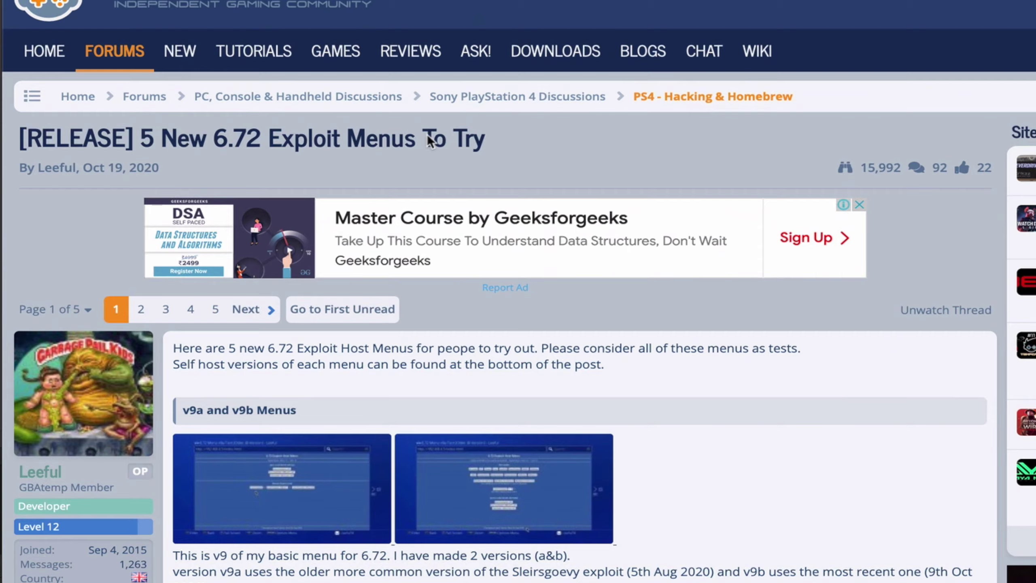
pyautogui.scroll(-10, 453, 358)
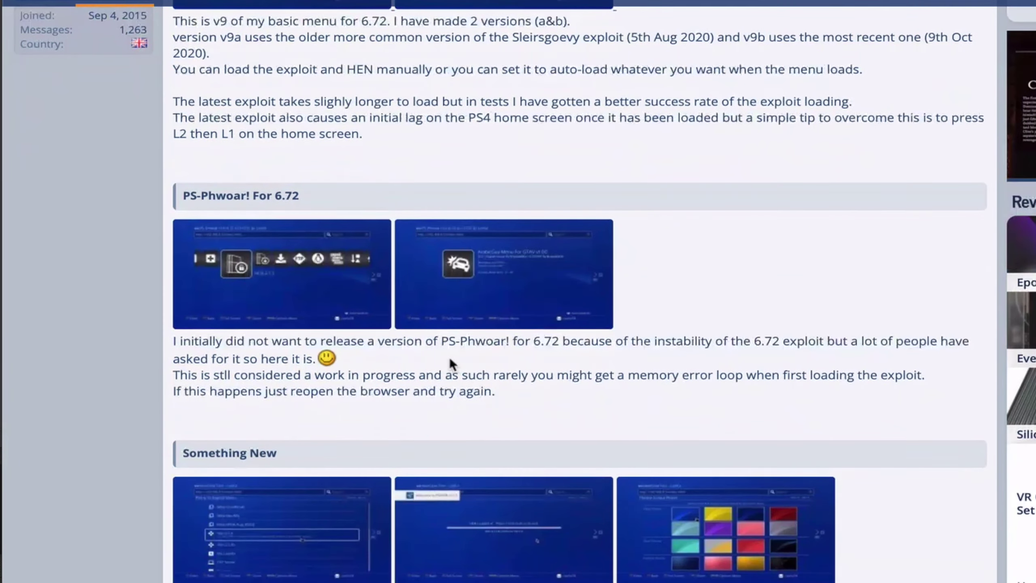
pyautogui.scroll(-5, 286, 206)
pyautogui.scroll(-5, 281, 218)
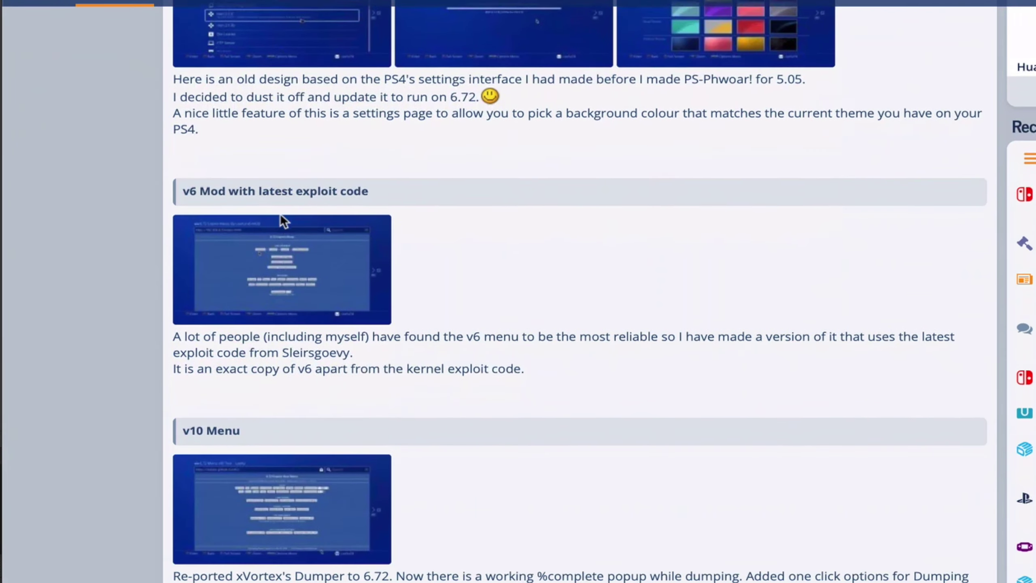
pyautogui.scroll(-6, 366, 370)
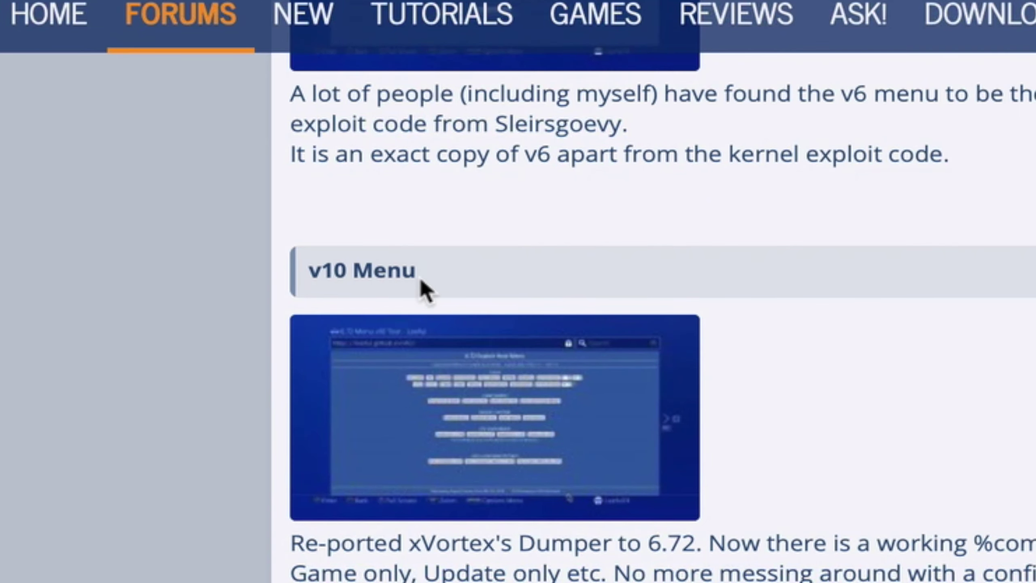
pyautogui.scroll(-1, 398, 295)
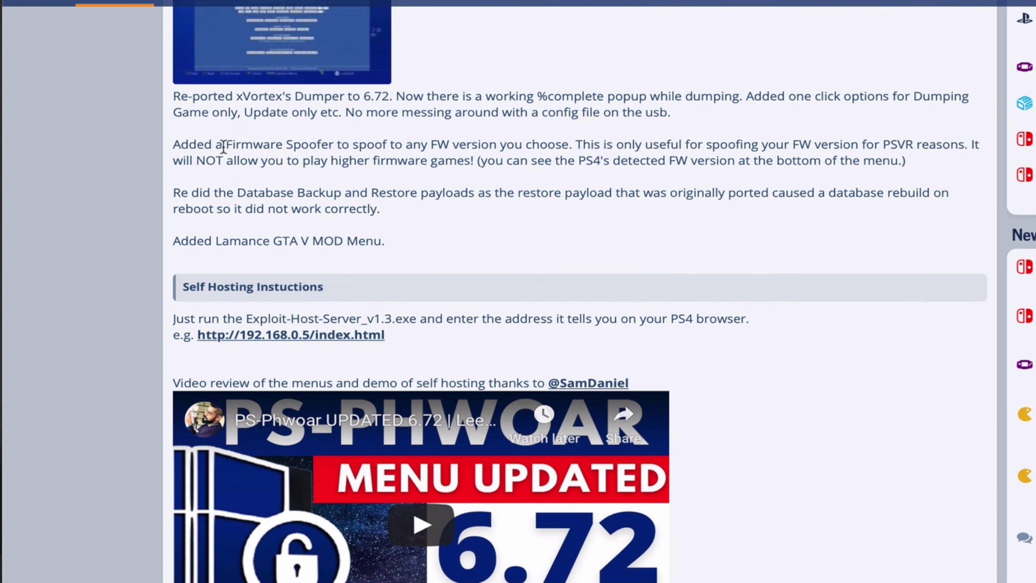
pyautogui.scroll(2, 227, 147)
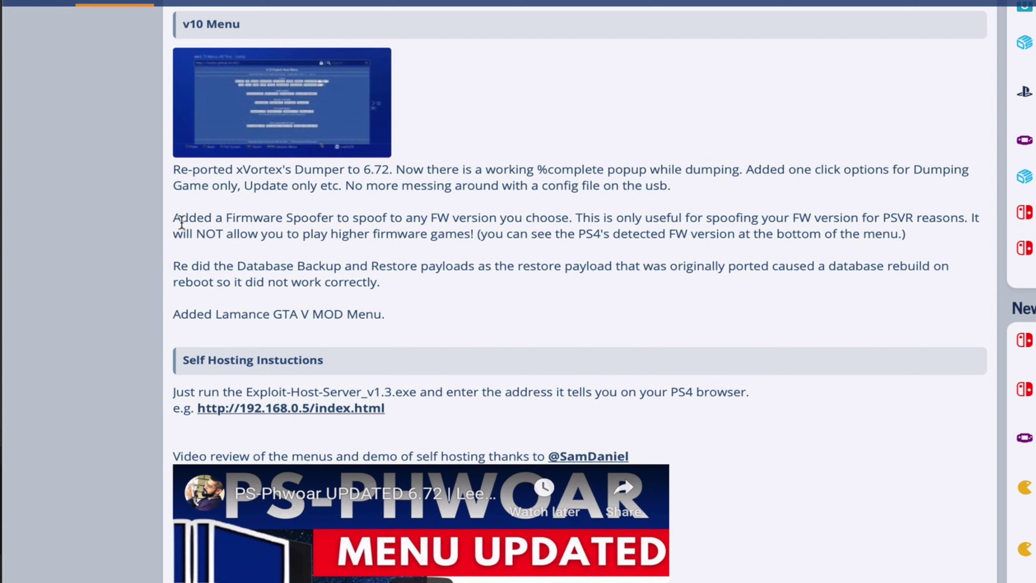
pyautogui.moveTo(173, 220); pyautogui.dragTo(570, 217)
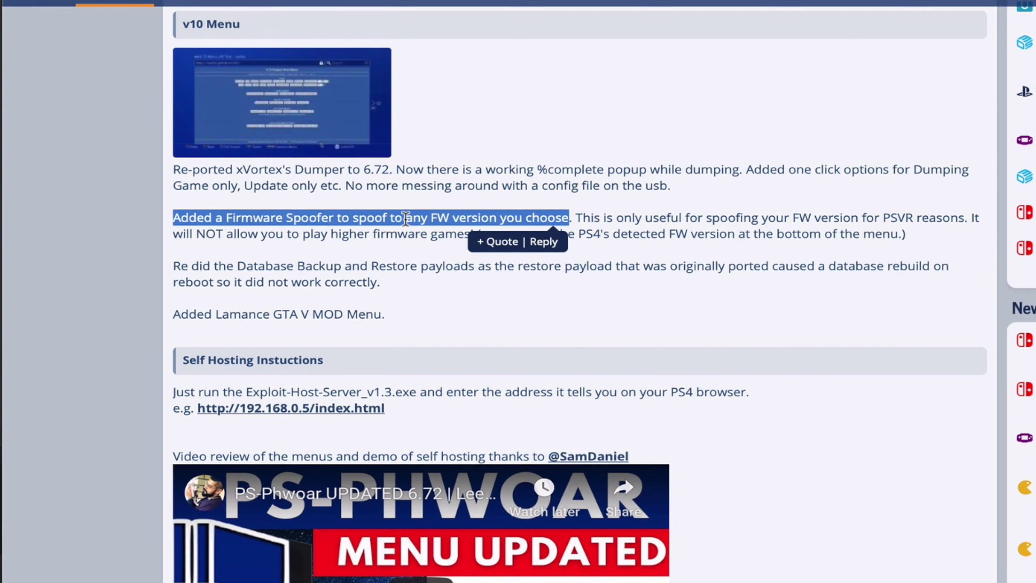
pyautogui.scroll(-1, 406, 219)
pyautogui.moveTo(707, 183); pyautogui.dragTo(962, 187)
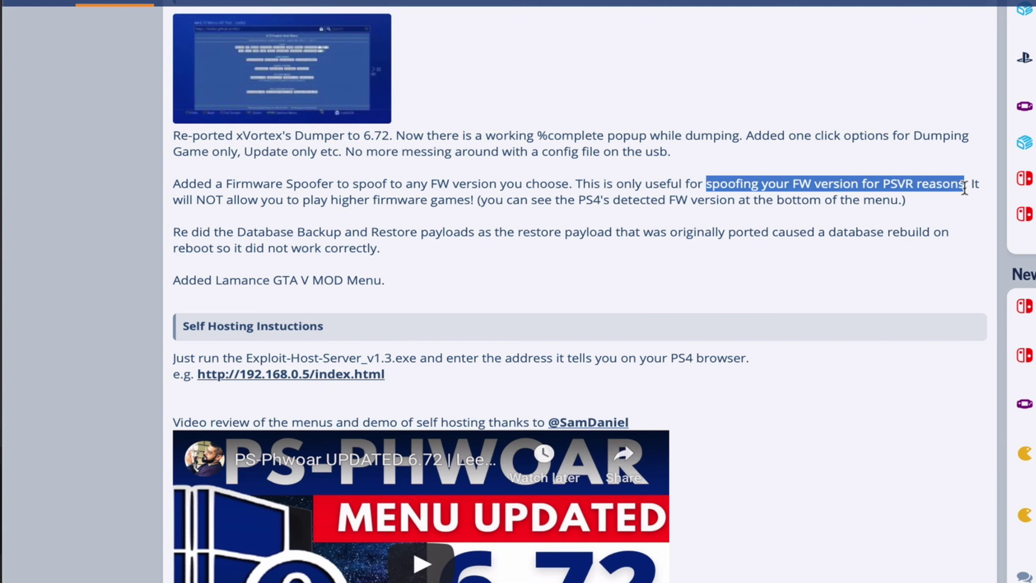
pyautogui.click(965, 187)
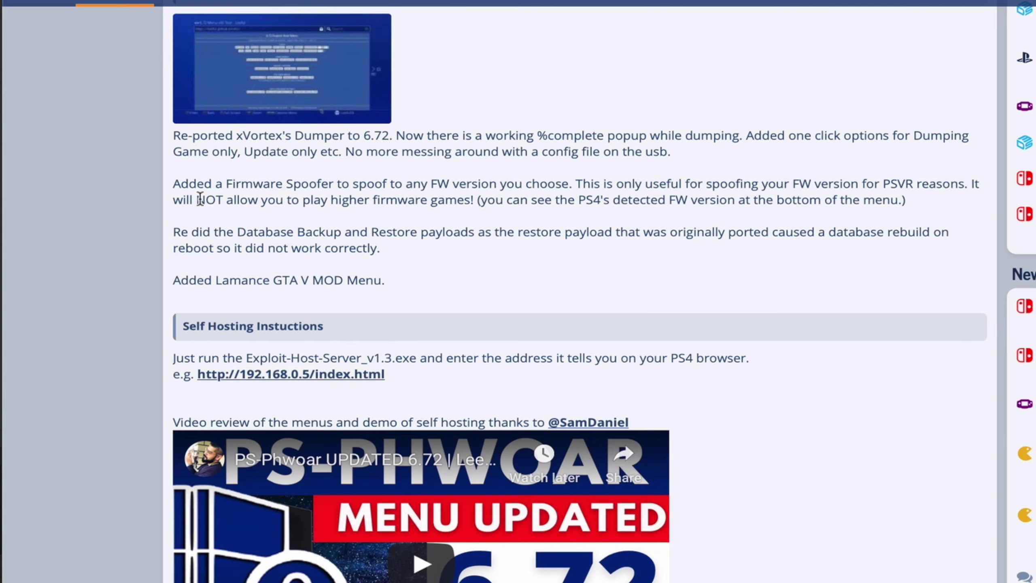
pyautogui.moveTo(199, 200); pyautogui.dragTo(475, 202)
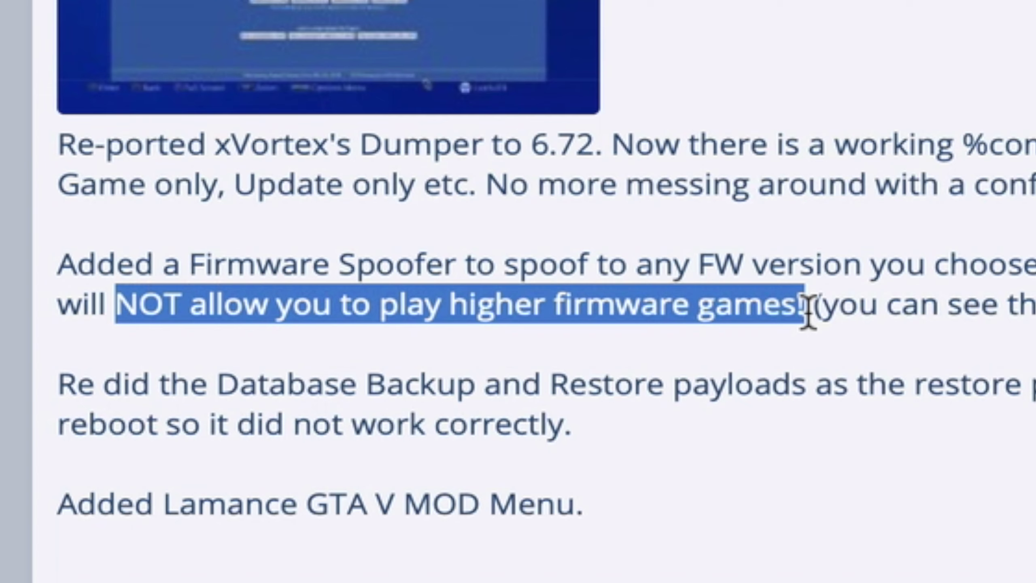
pyautogui.moveTo(808, 310); pyautogui.dragTo(821, 313)
pyautogui.click(821, 312)
pyautogui.scroll(-1, 821, 313)
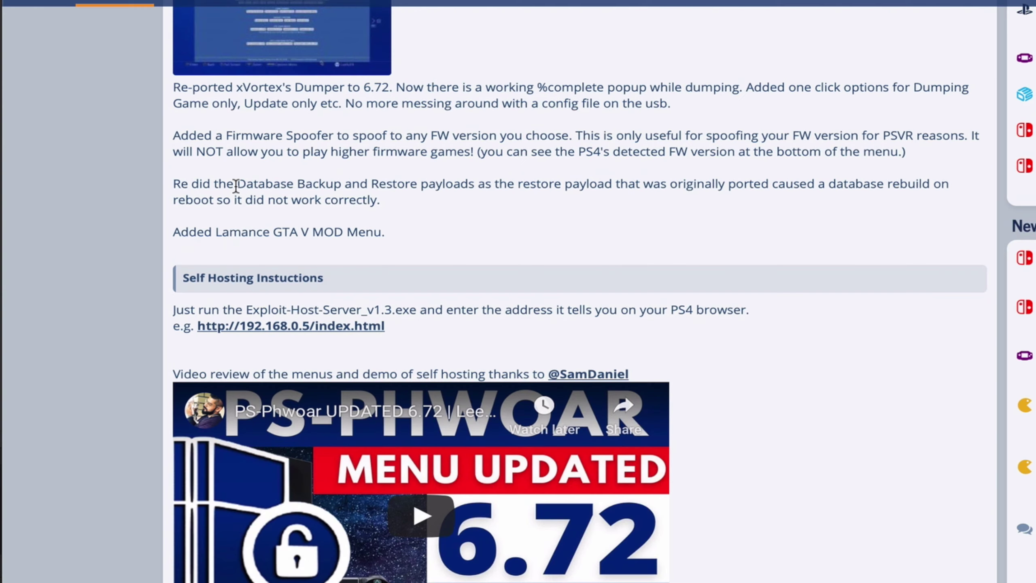
pyautogui.moveTo(236, 186); pyautogui.dragTo(607, 188)
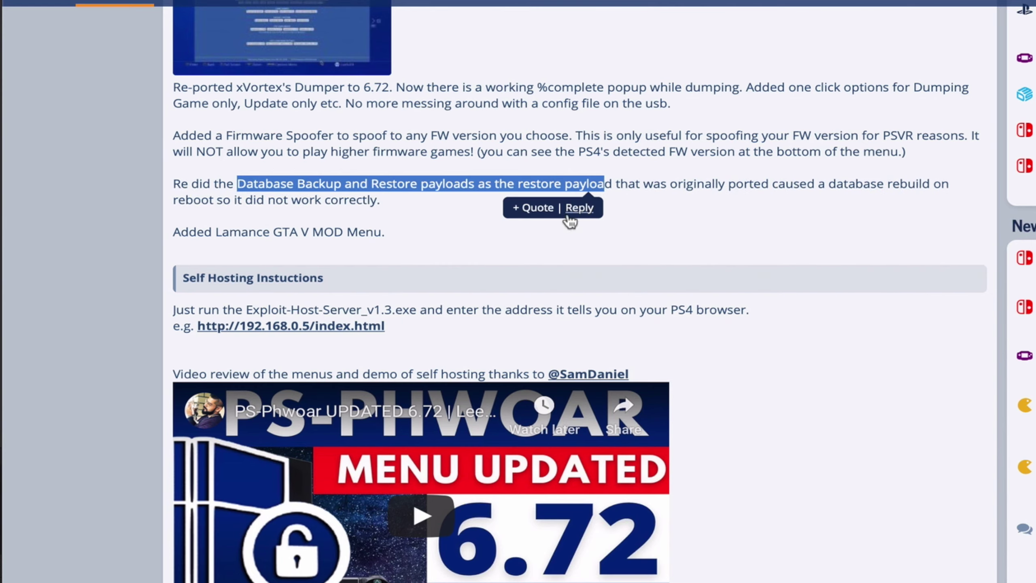
pyautogui.click(561, 217)
pyautogui.scroll(2, 495, 235)
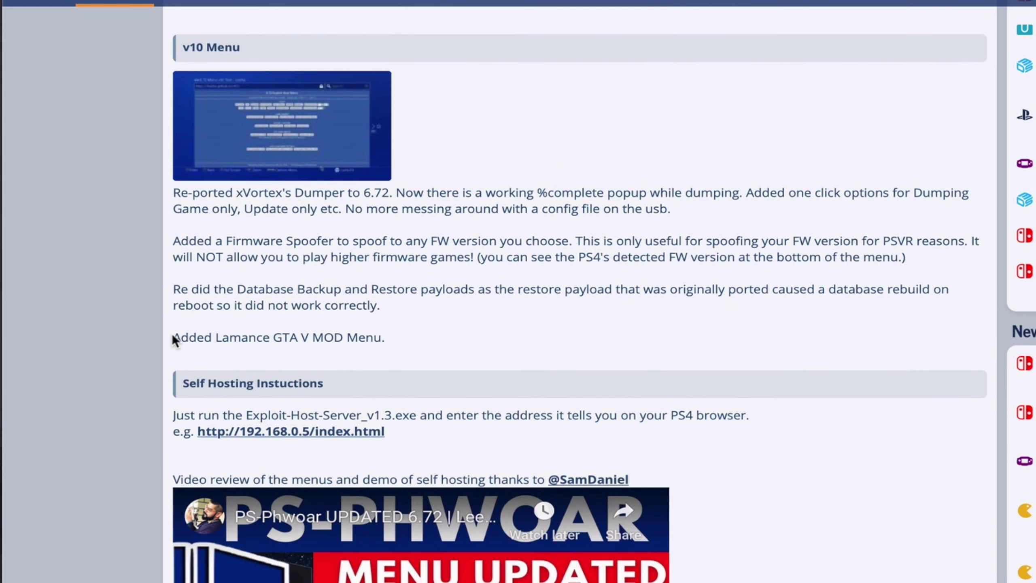
pyautogui.moveTo(172, 334); pyautogui.dragTo(386, 349)
pyautogui.click(312, 351)
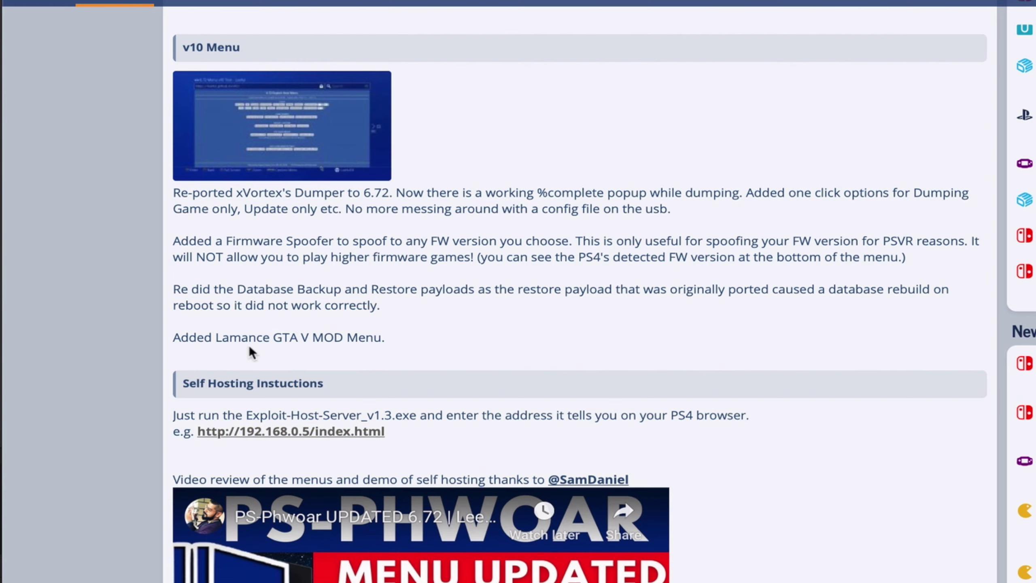
pyautogui.scroll(1, 416, 261)
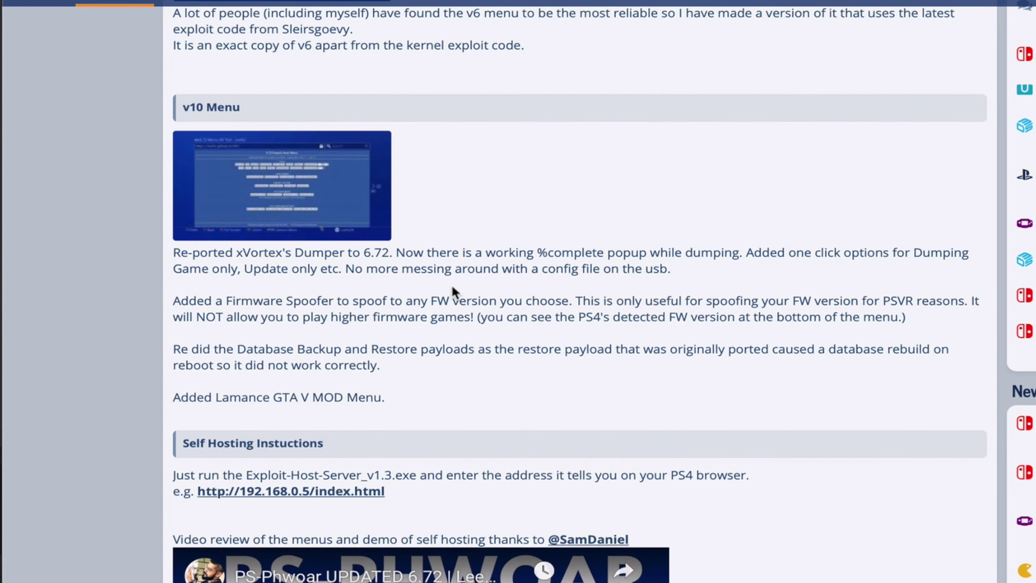
pyautogui.scroll(-6, 452, 285)
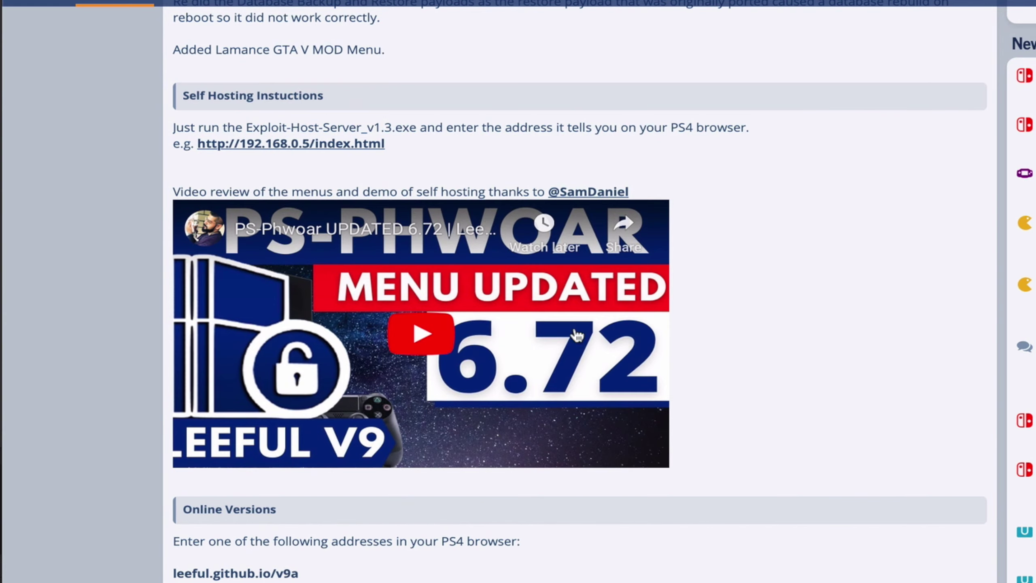
pyautogui.scroll(-1, 746, 424)
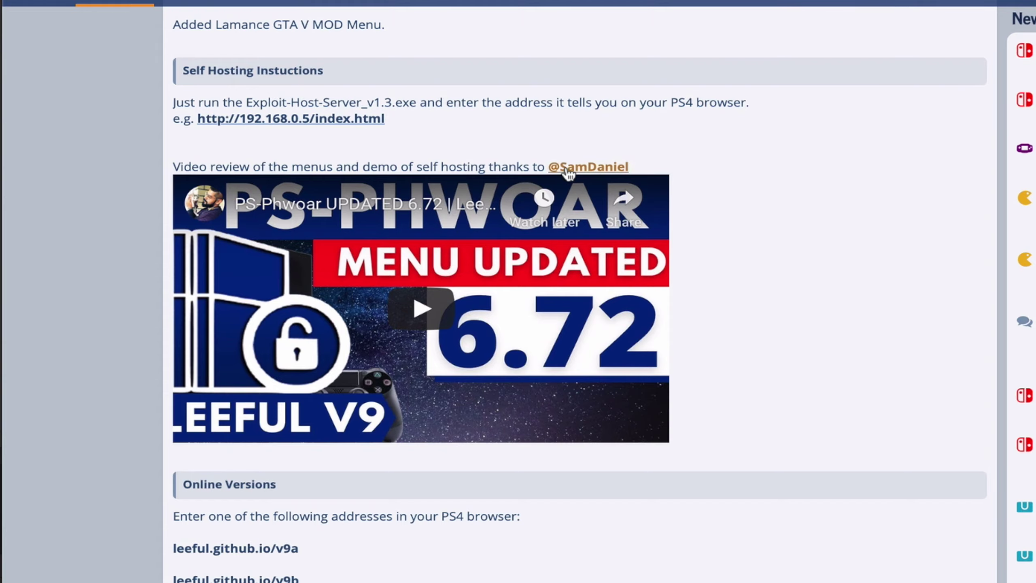
pyautogui.scroll(-3, 755, 320)
pyautogui.scroll(-9, 755, 319)
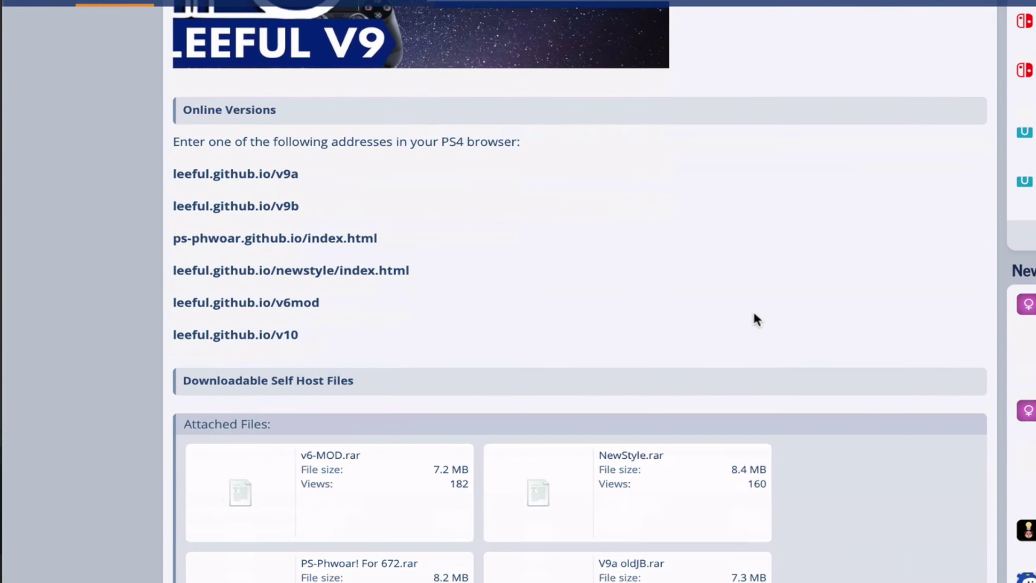
pyautogui.scroll(19, 755, 320)
pyautogui.scroll(-10, 755, 319)
pyautogui.scroll(-6, 755, 319)
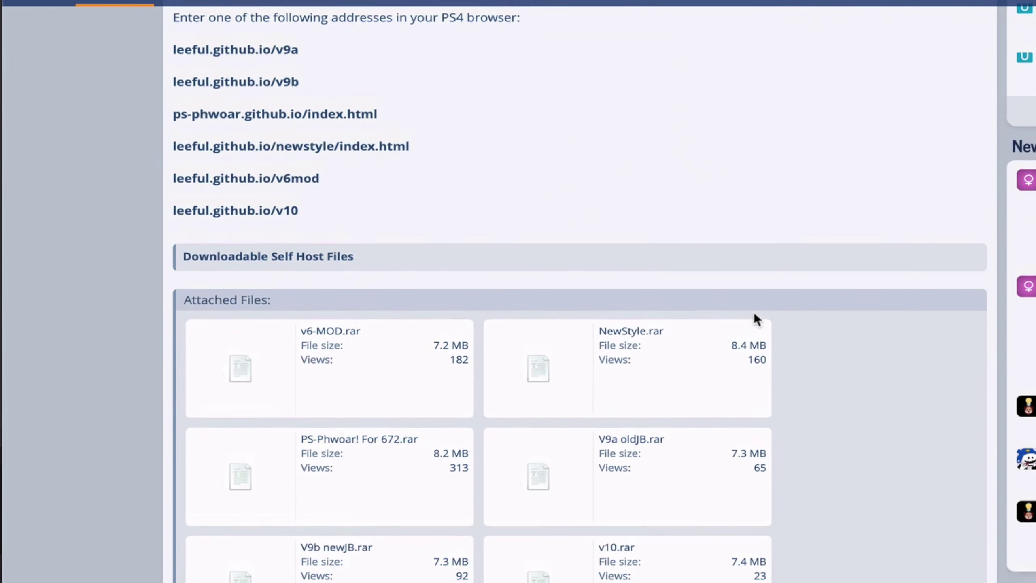
pyautogui.scroll(3, 755, 320)
pyautogui.moveTo(304, 381); pyautogui.dragTo(169, 385)
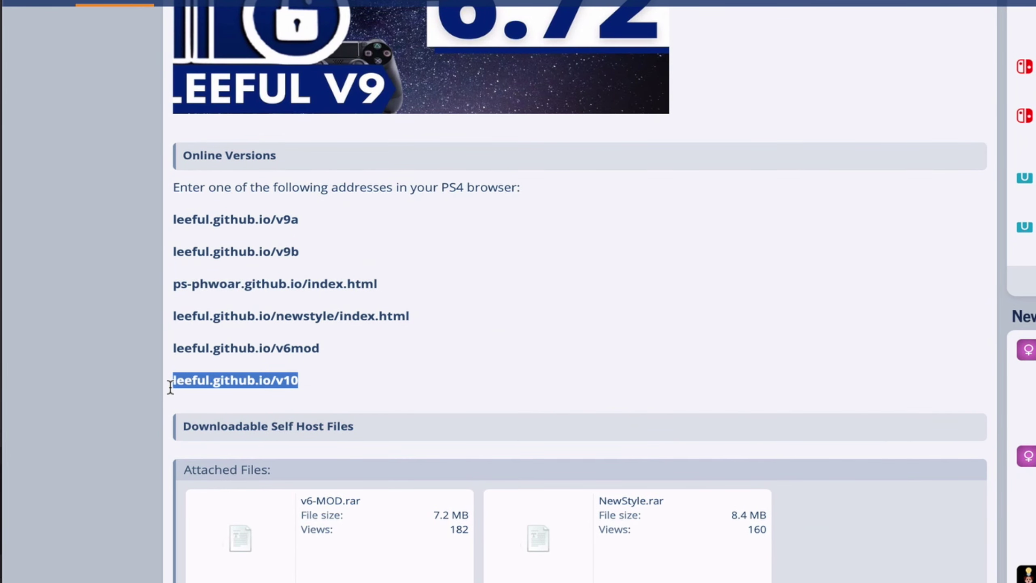
pyautogui.click(309, 387)
pyautogui.scroll(-7, 569, 416)
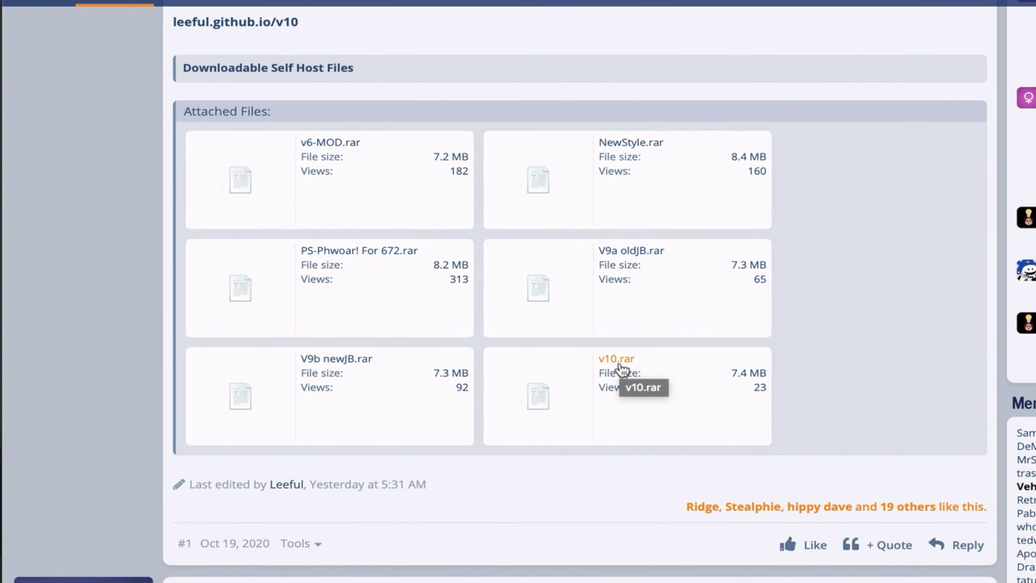
pyautogui.scroll(9, 620, 367)
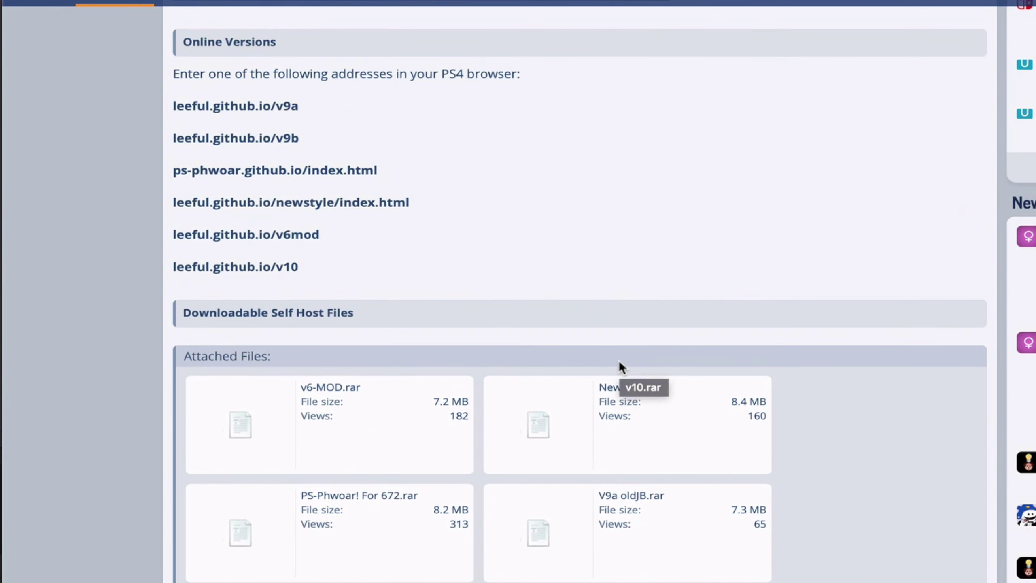
pyautogui.scroll(-3, 619, 363)
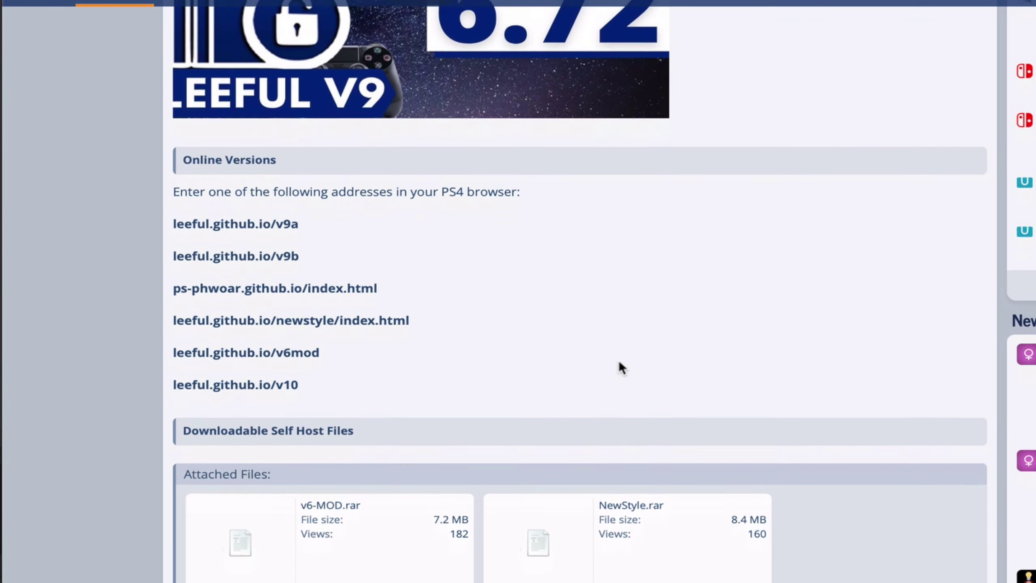
pyautogui.scroll(13, 619, 363)
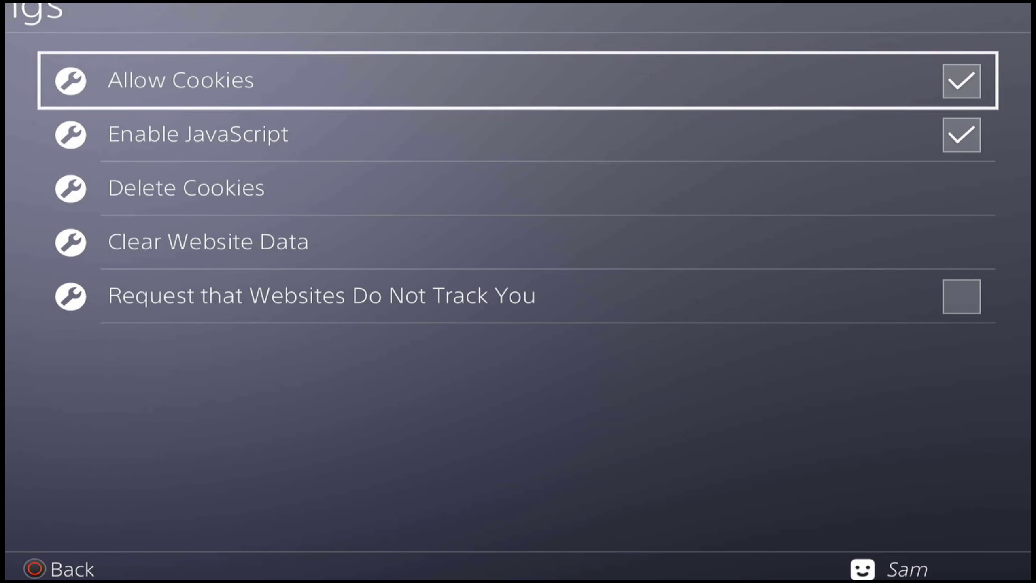
# - Delete the browser cookies and clear website data, confirming both prompts
pyautogui.press('Down')
pyautogui.press('Down')
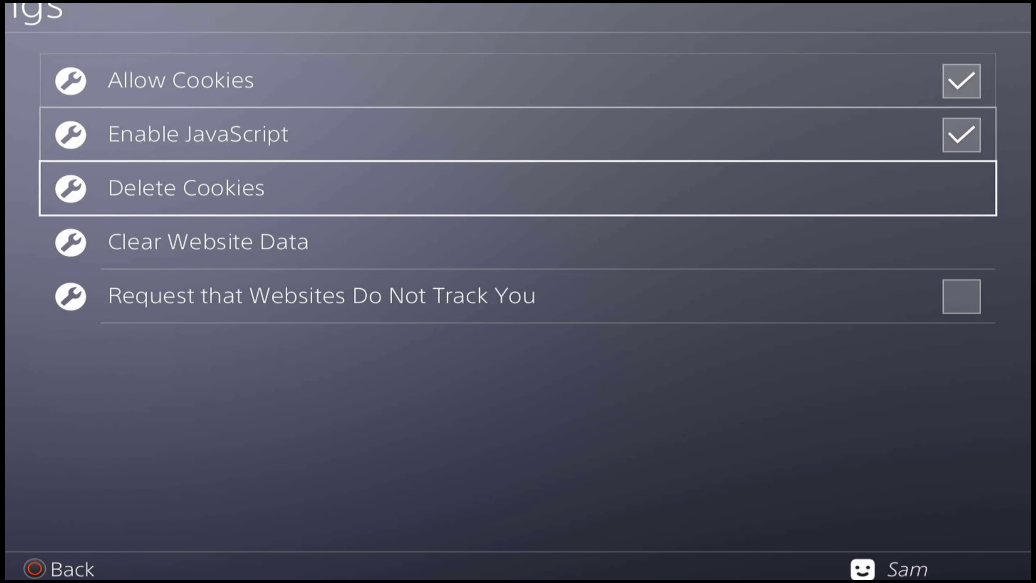
pyautogui.press('Return')
pyautogui.press('Return')
pyautogui.press('Down')
pyautogui.press('Return')
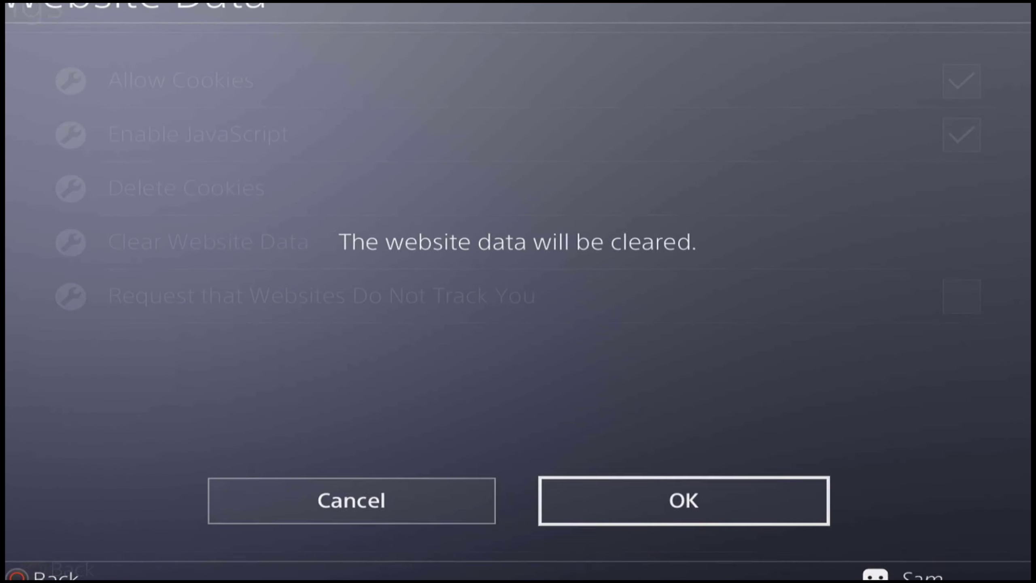
pyautogui.press('Return')
pyautogui.press('Escape')
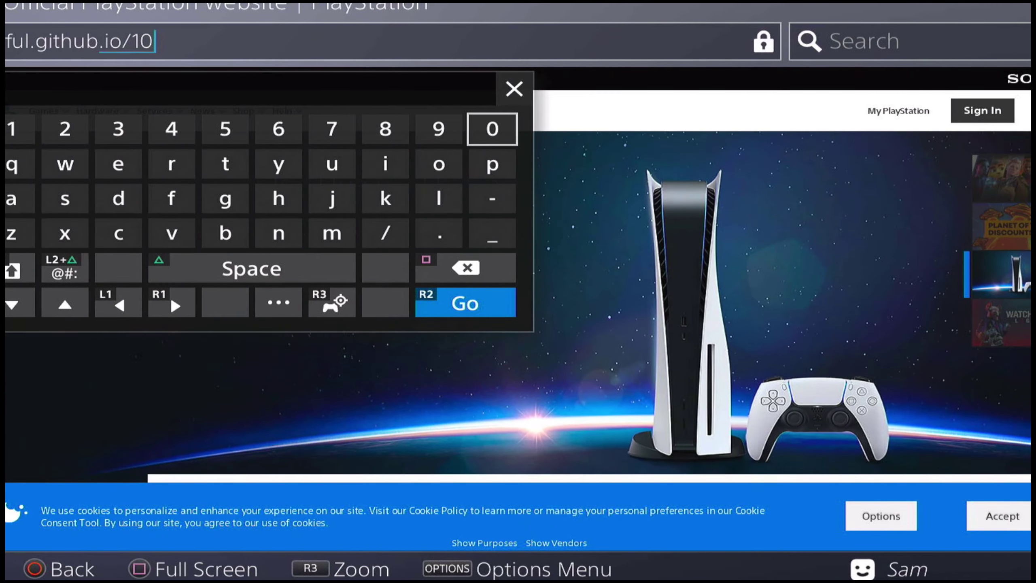
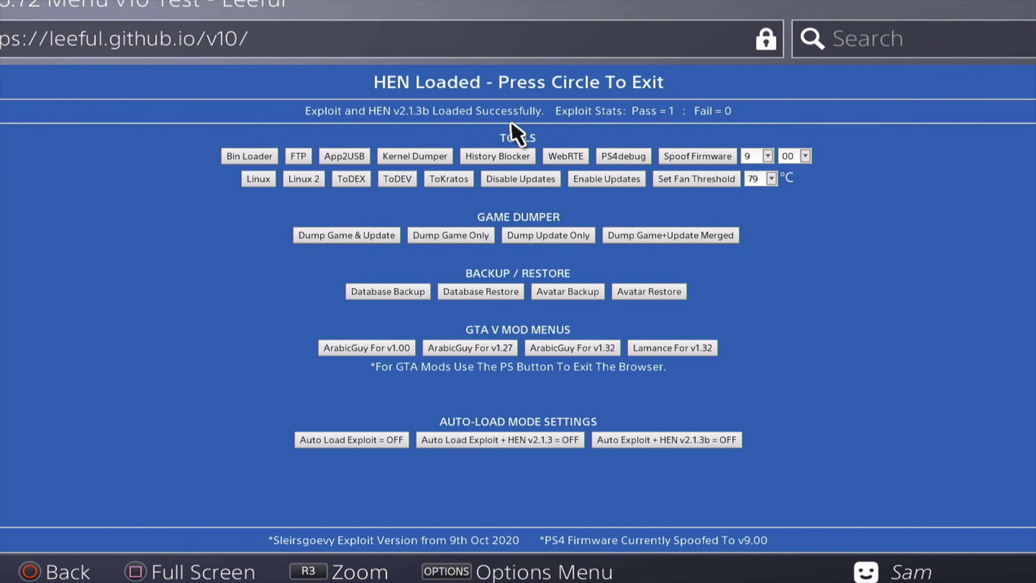
pyautogui.press('Escape')
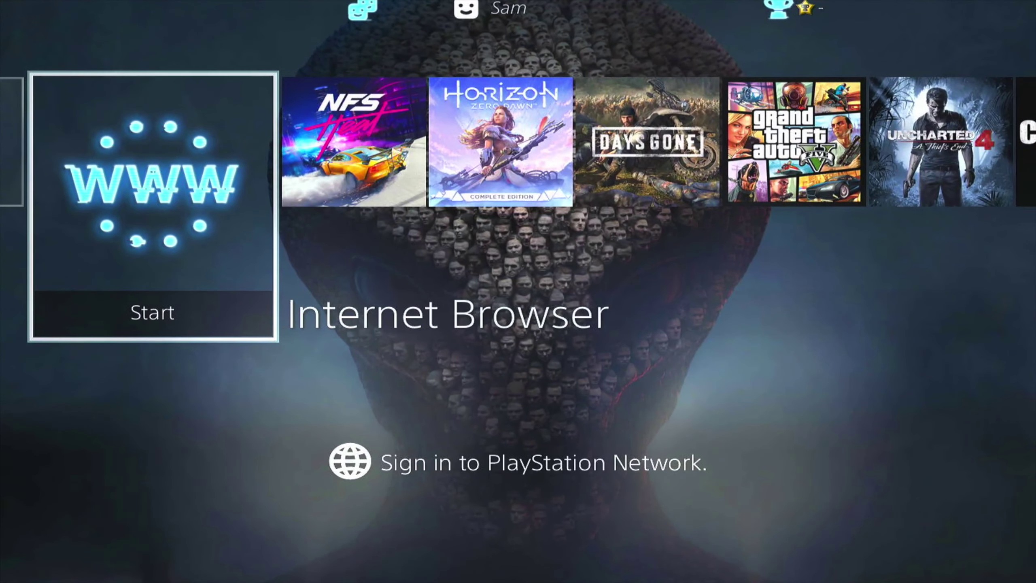